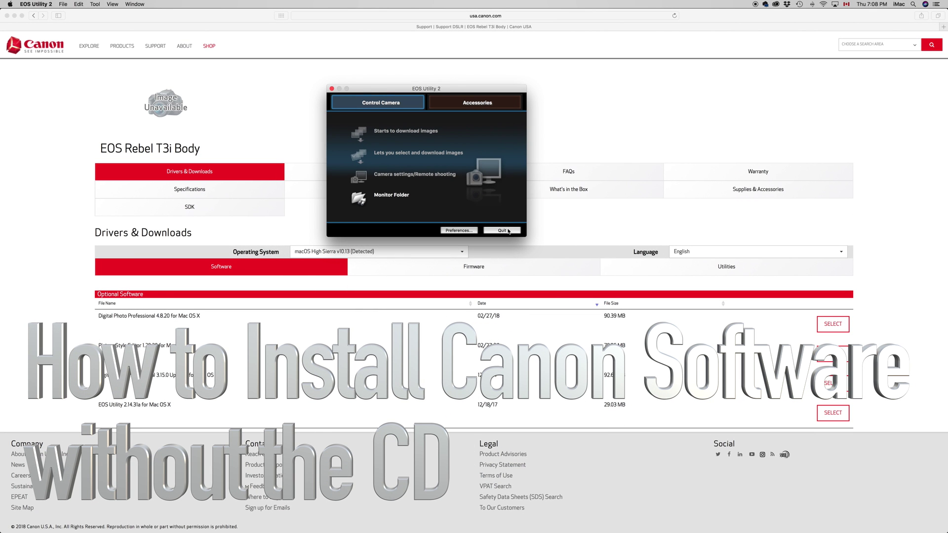
- Quit EOS Utility 2 and go back to Canon USA's Get Product Support page in Safari
click(509, 230)
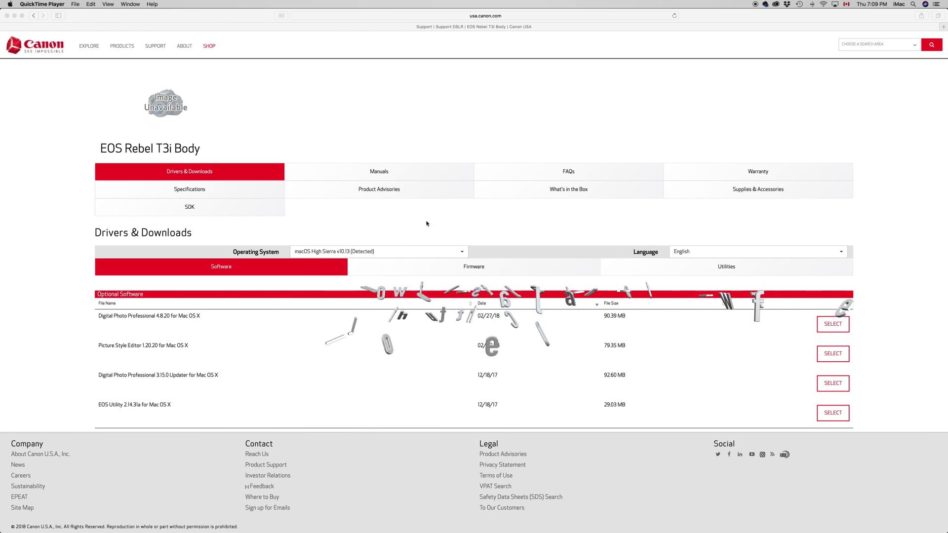
click(34, 15)
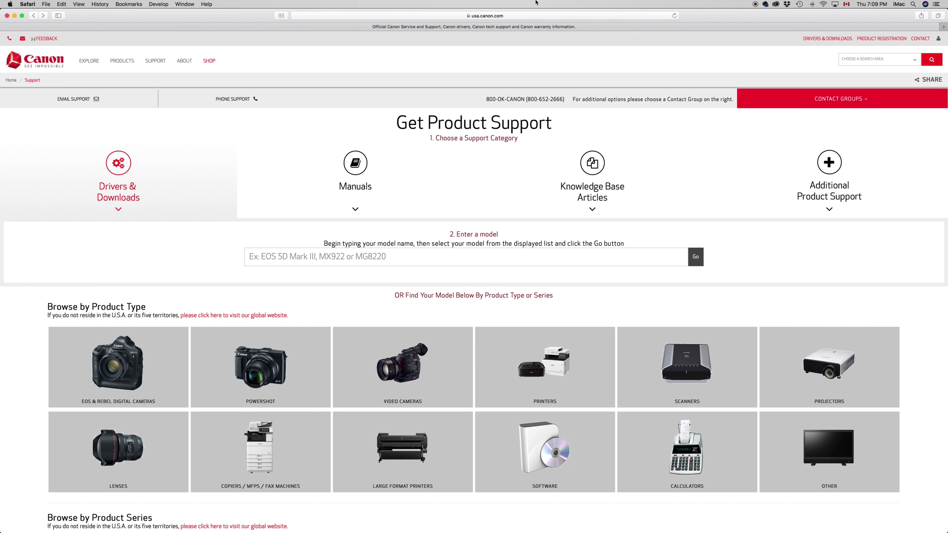
- Search the model field for 't3i' and open the EOS Rebel T3i Body support page
click(514, 16)
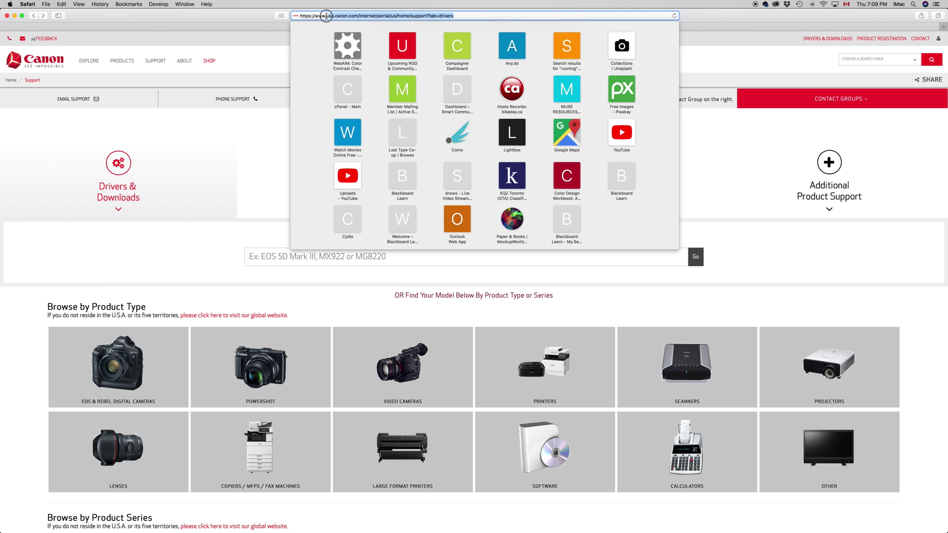
click(256, 159)
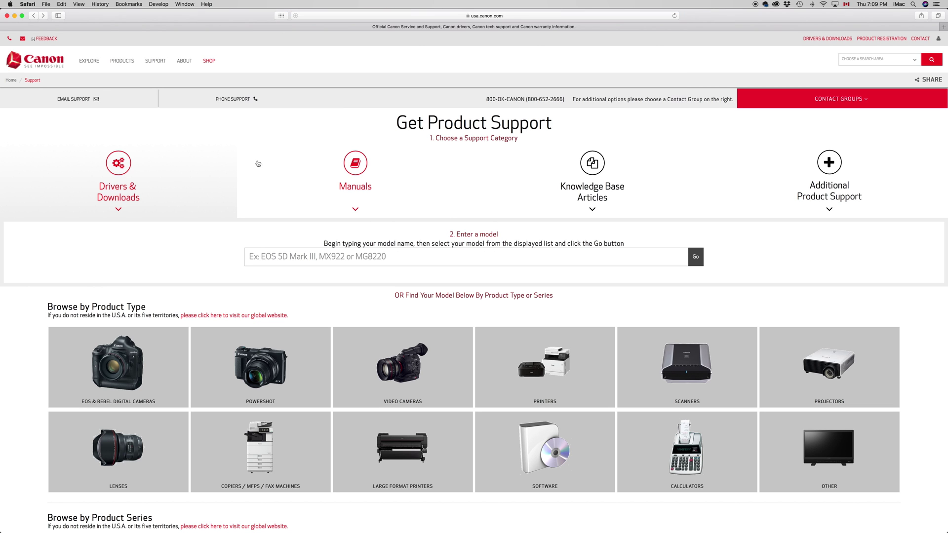
click(341, 257)
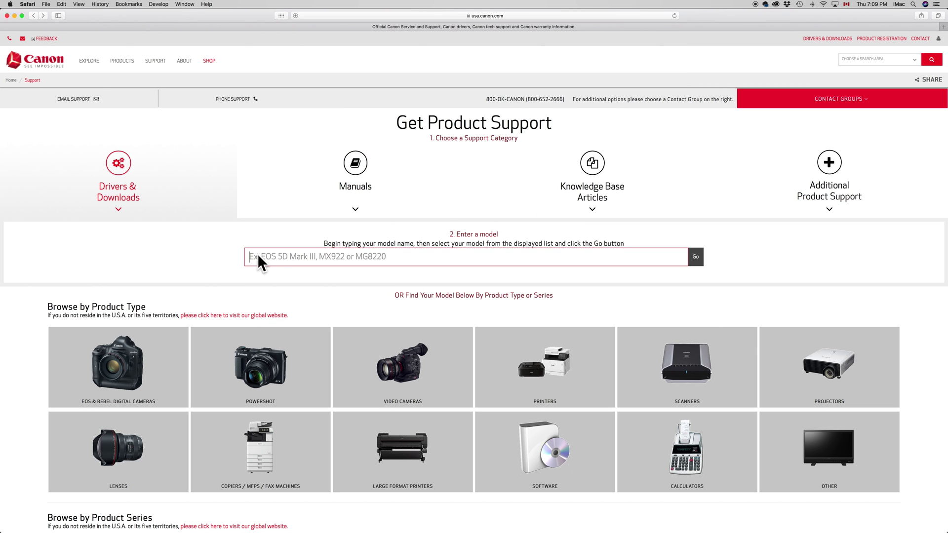
text(t)
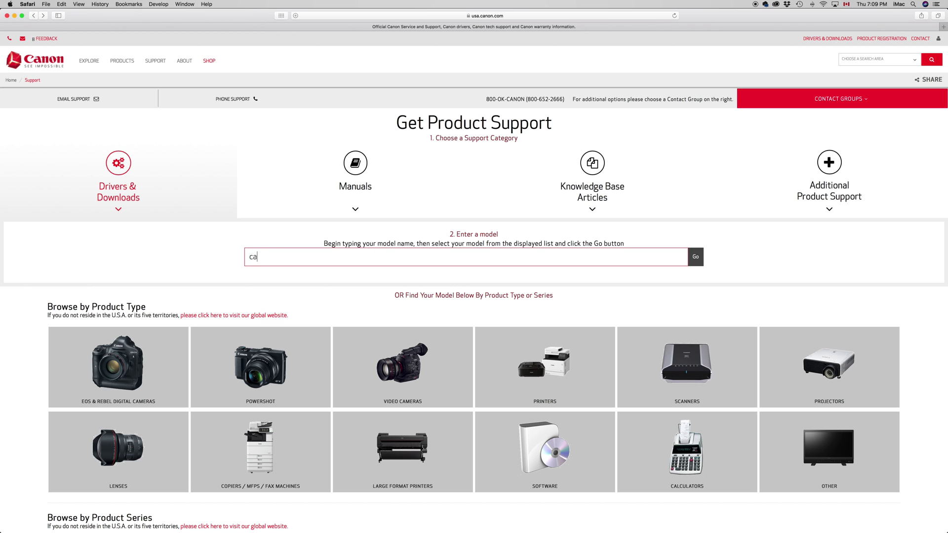
key(BackSpace)
text(t3i)
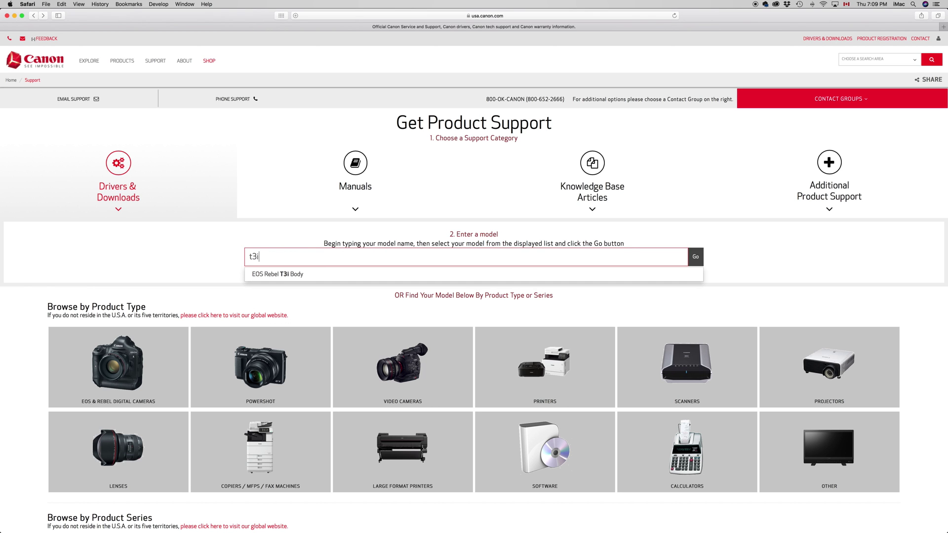
click(301, 275)
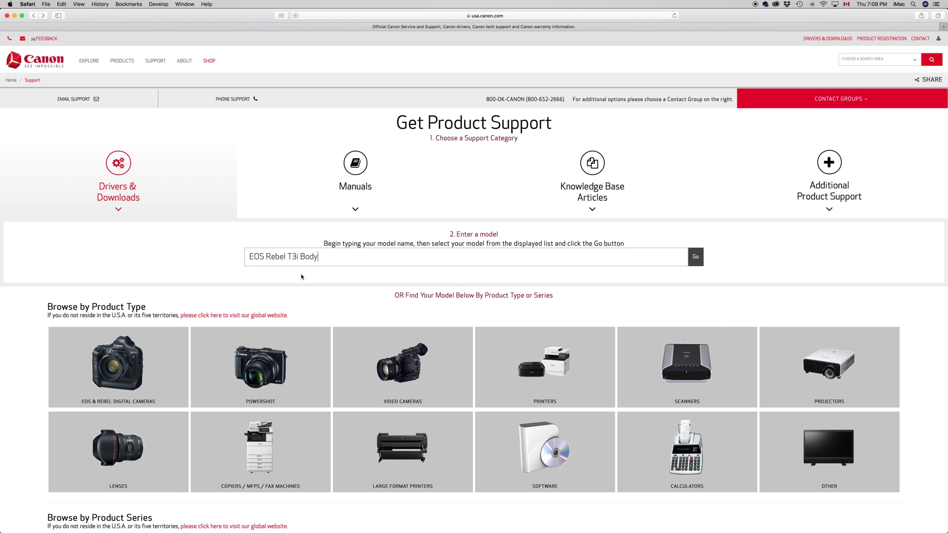
click(695, 257)
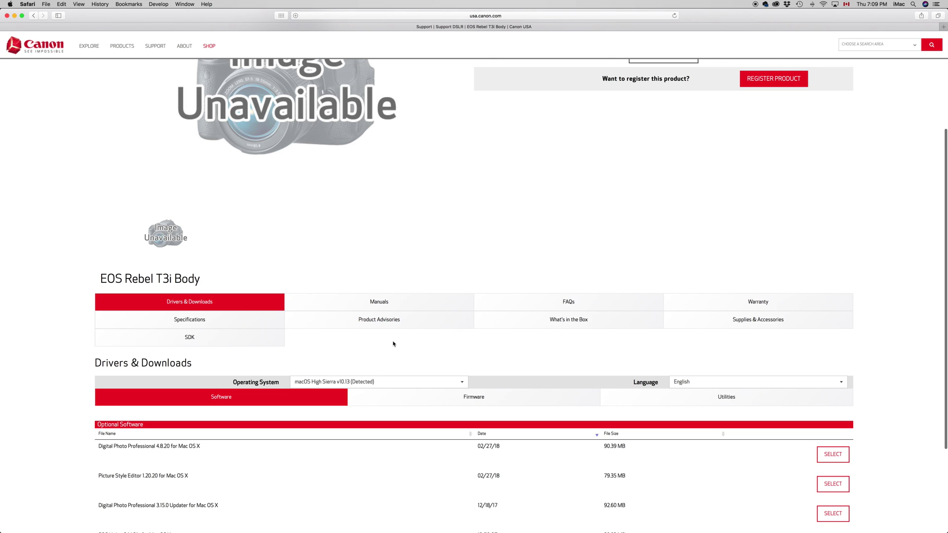
- Download EOS Utility 2.14.31a for Mac OS X (eum2.14.31a-installer.dmg.zip) from the software list
scroll(394, 345, down, 3)
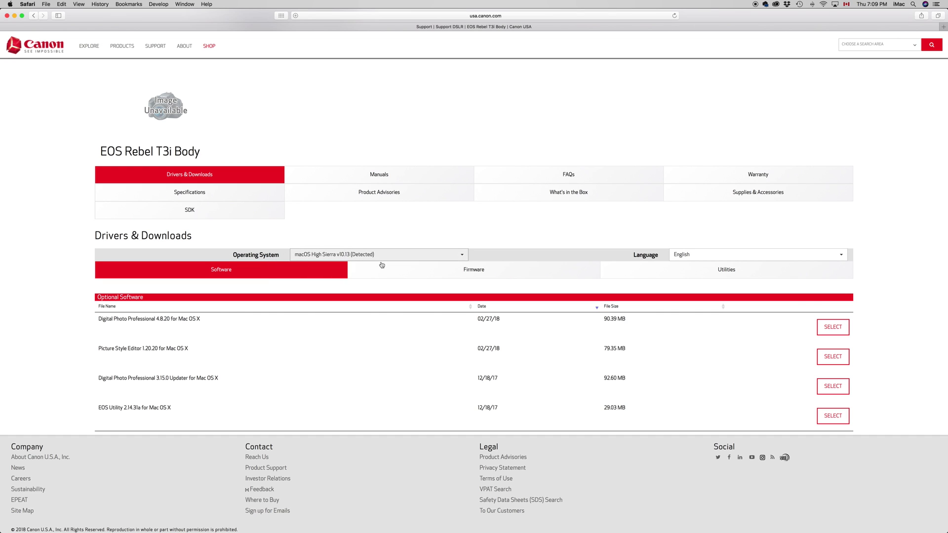
scroll(156, 428, down, 1)
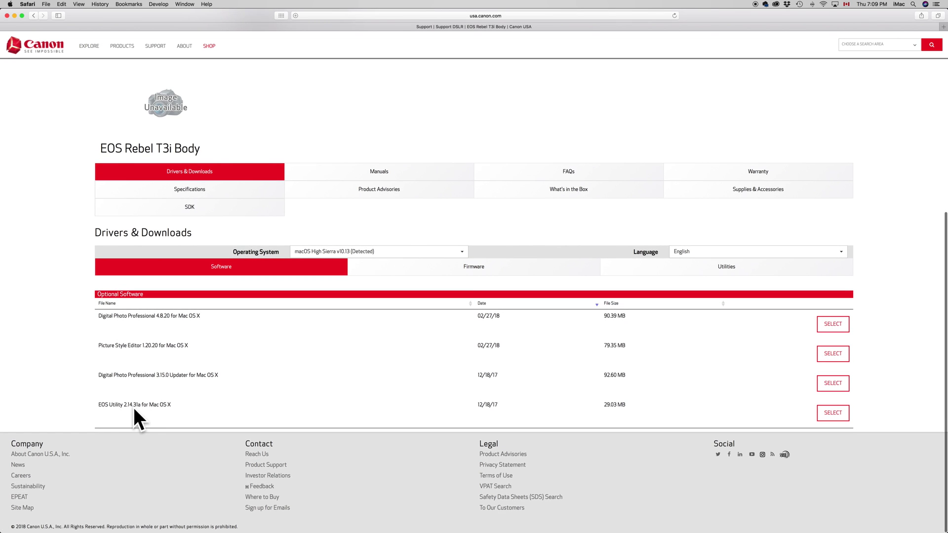
click(834, 414)
scroll(379, 434, down, 3)
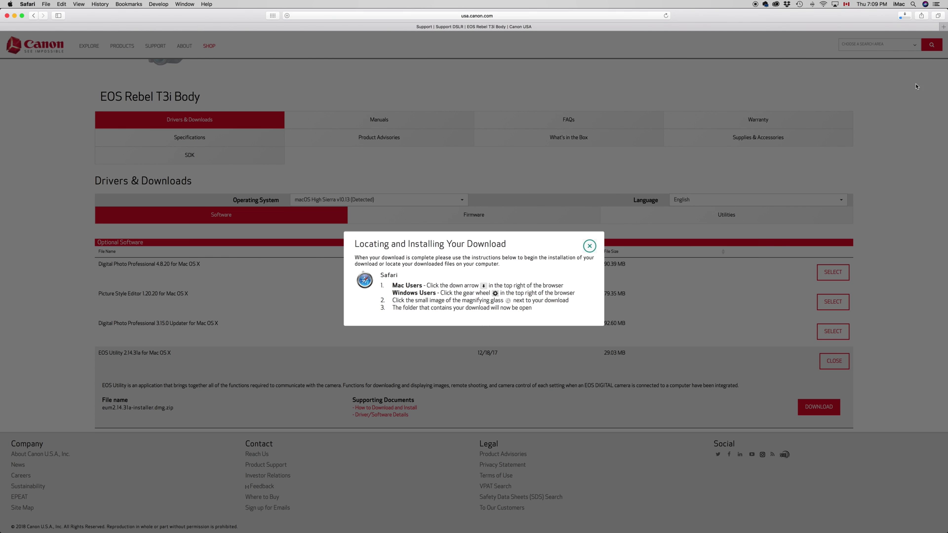
- Show the downloaded eum2.14.31a-installer.dmg in Finder and open the disk image
click(904, 15)
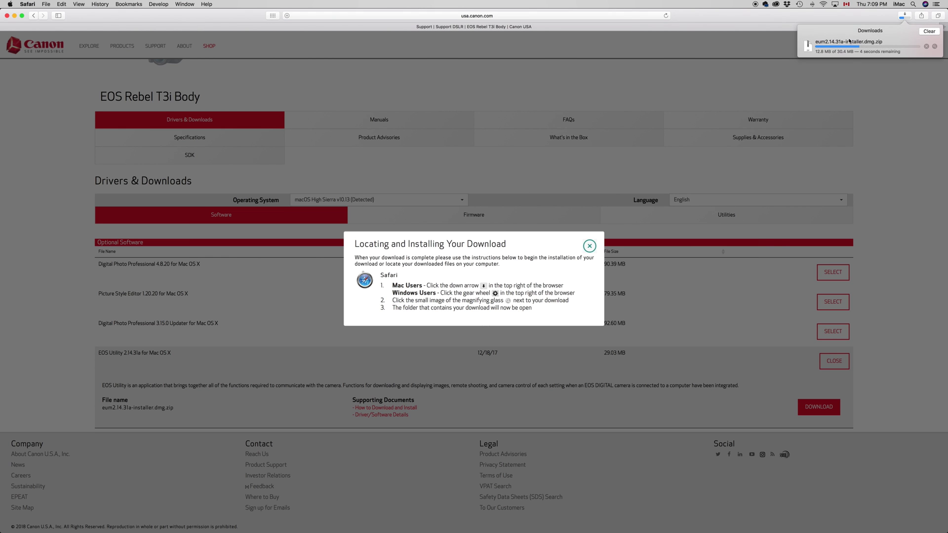
click(935, 47)
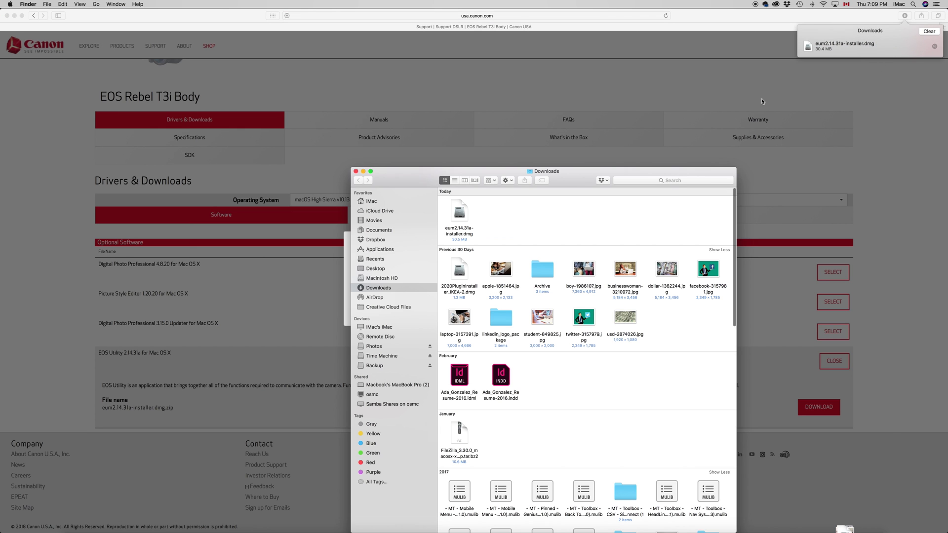
drag(572, 187, 543, 462)
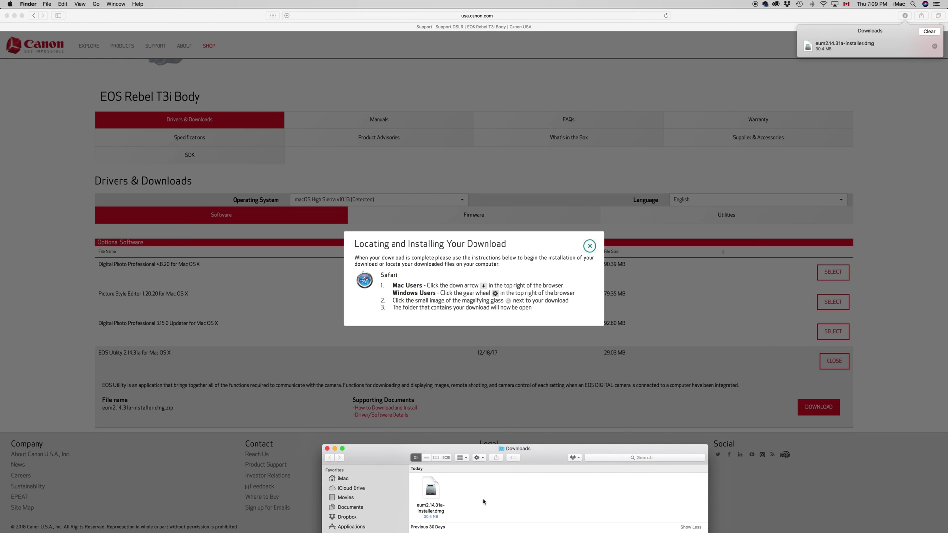
click(434, 492)
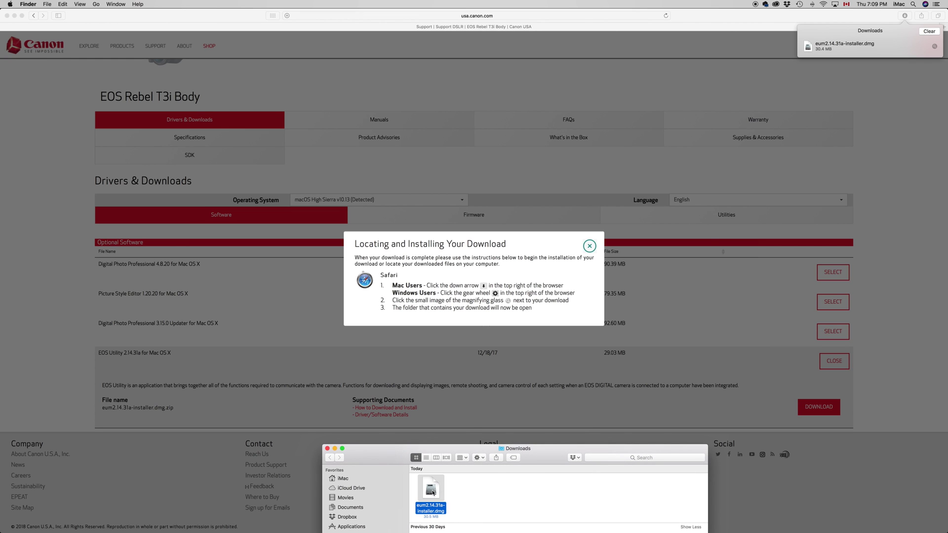
double_click(433, 492)
double_click(433, 492)
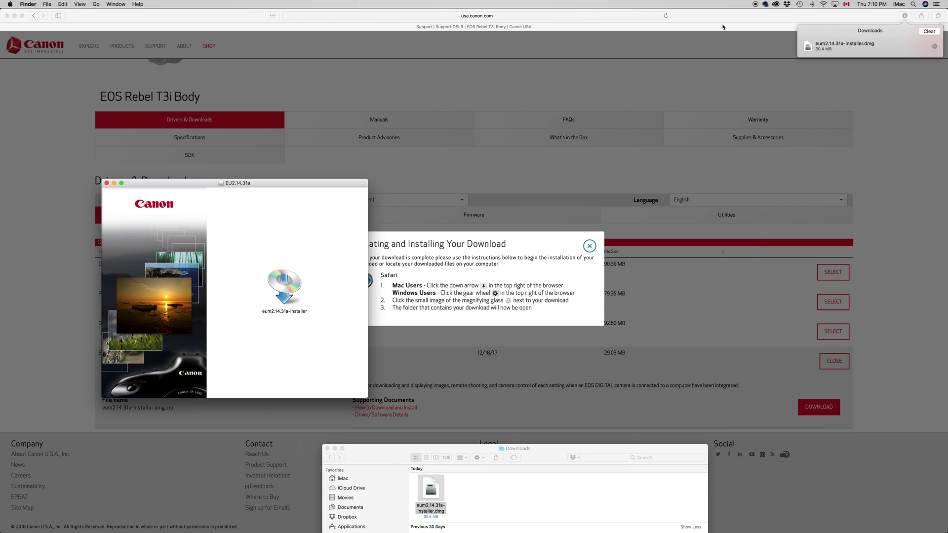
- Quit the running EOS Utility helper and allow eum2.14.31a-installer to open despite the download warning
click(764, 4)
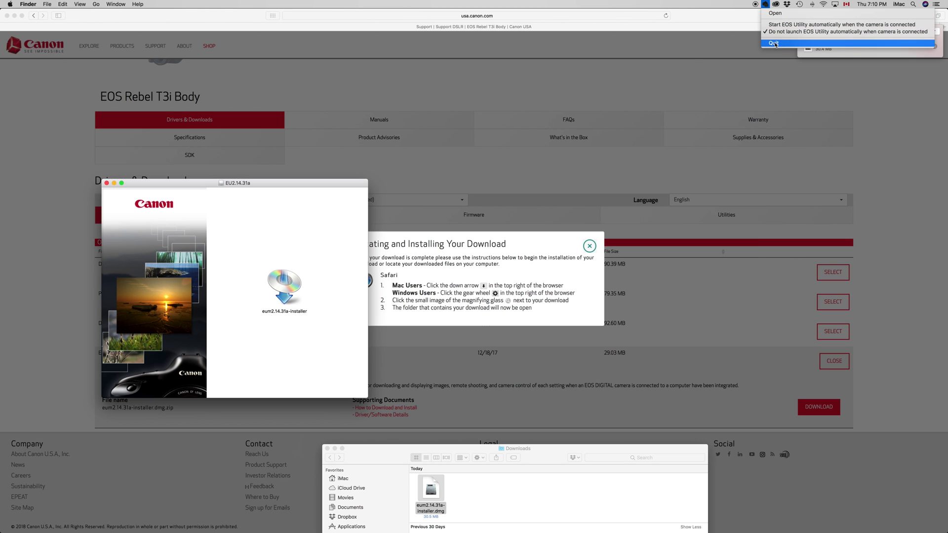
click(775, 44)
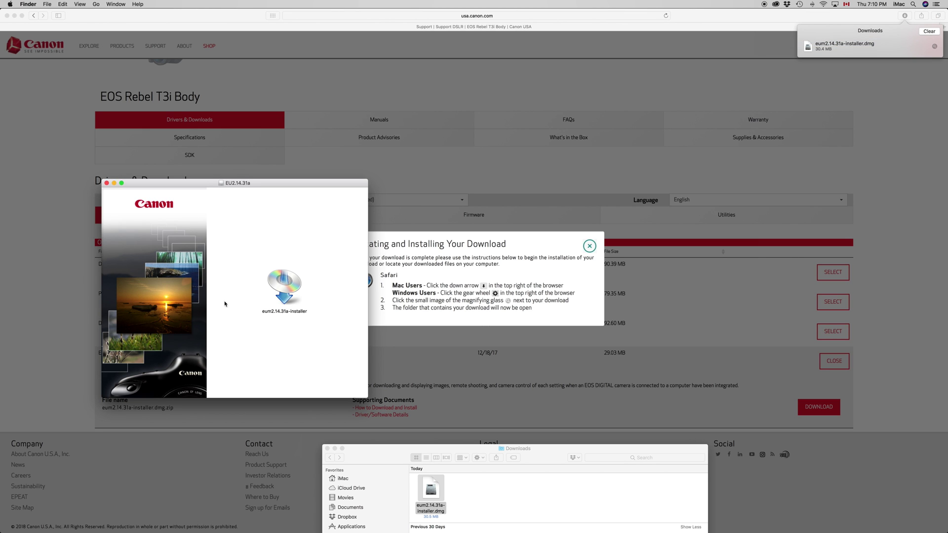
click(281, 282)
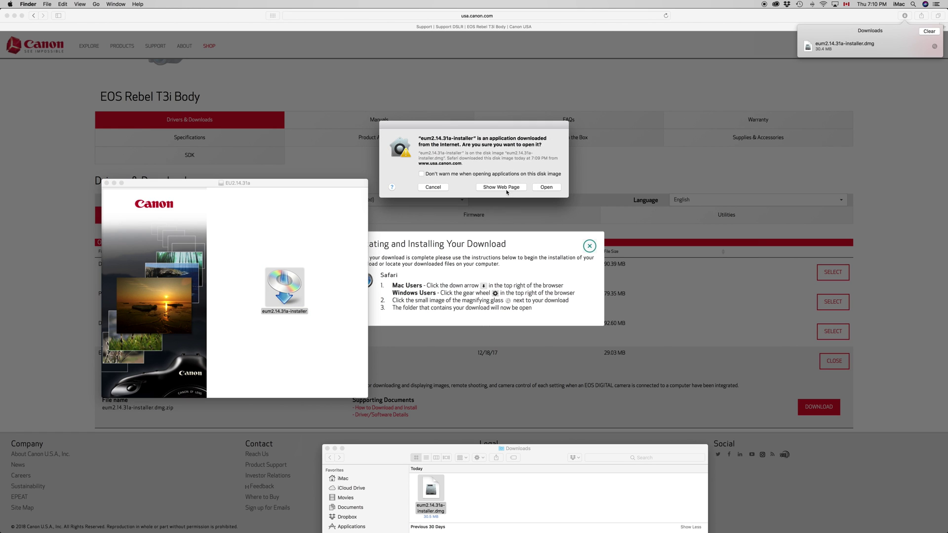
click(548, 188)
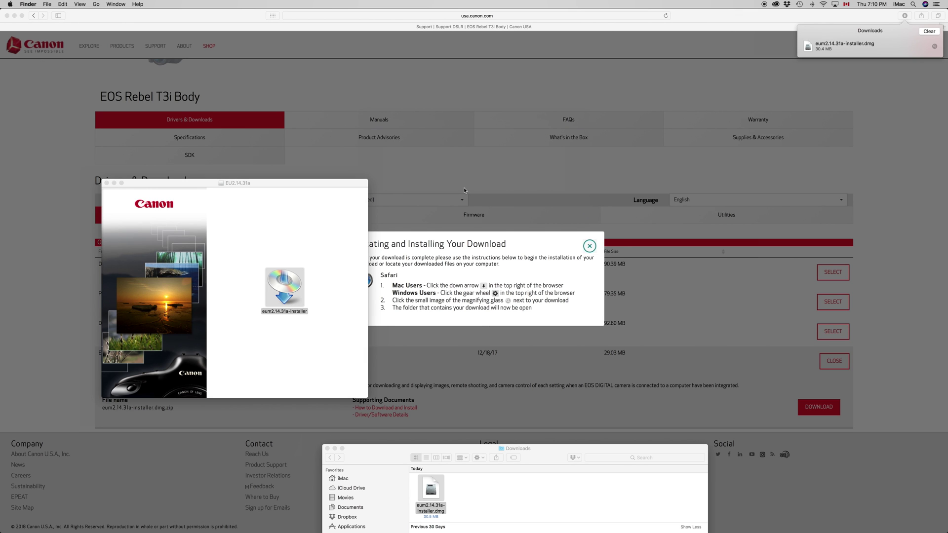
- Choose the USA, Canada, Latin America area with Canada as the country
click(527, 129)
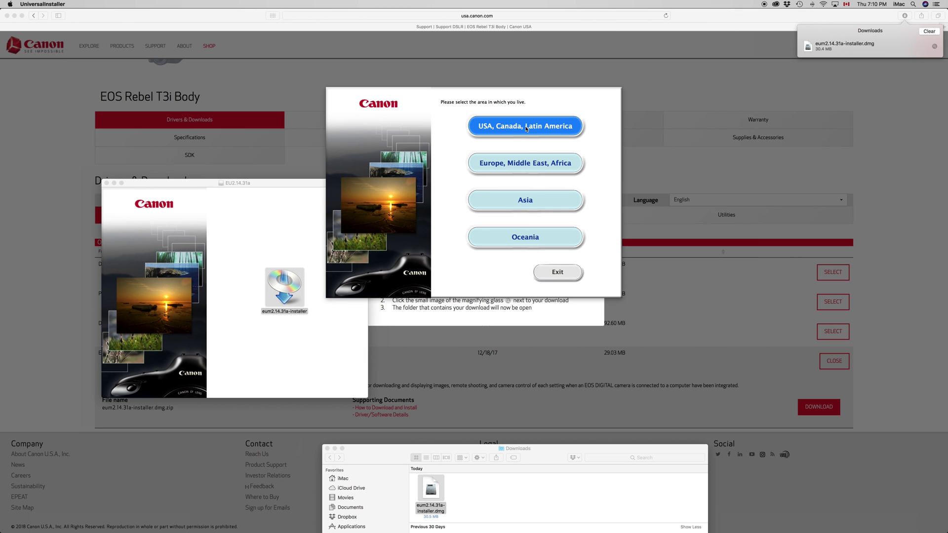
click(526, 128)
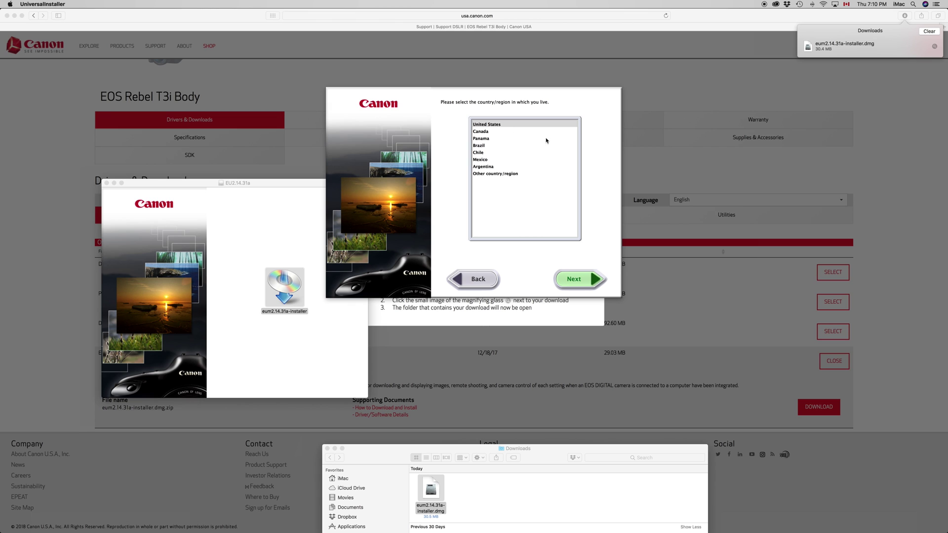
click(484, 131)
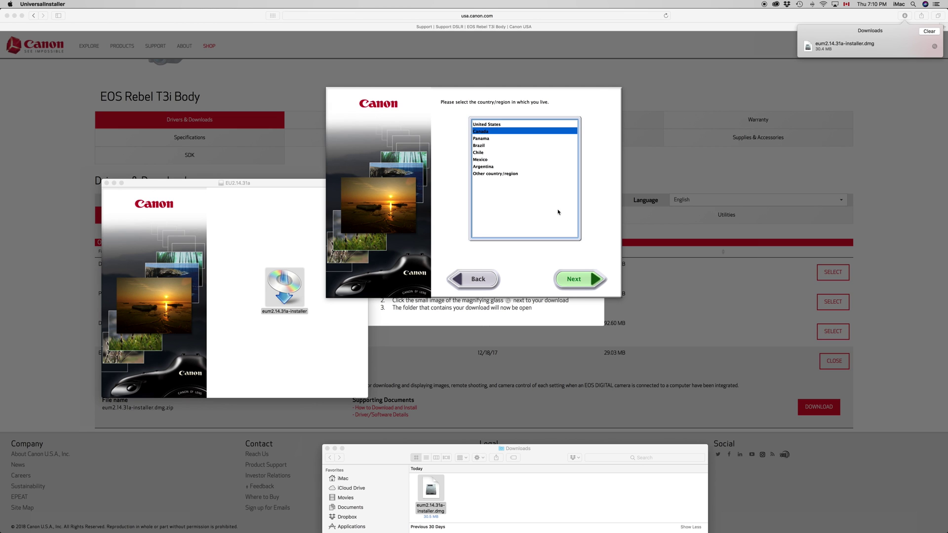
click(573, 279)
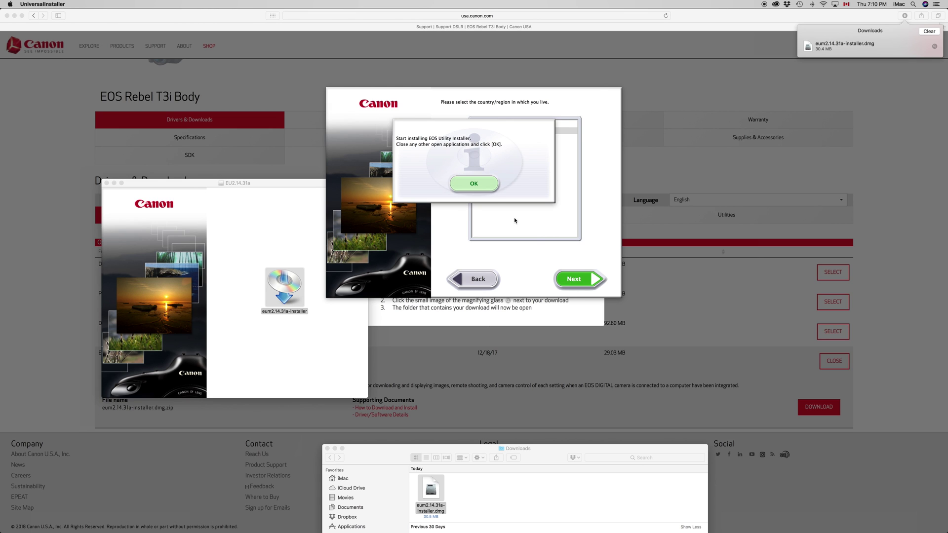
click(468, 189)
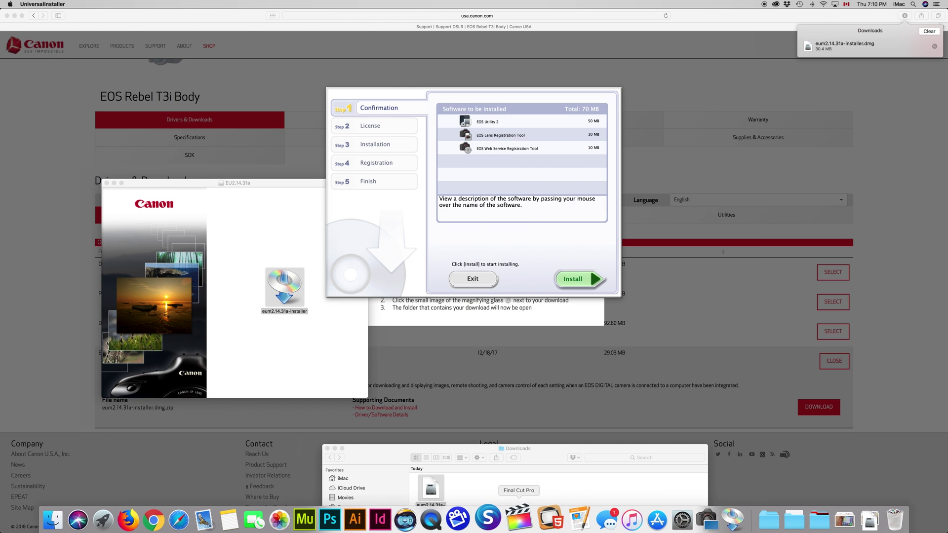
- Install the listed EOS software, accepting the license and authorizing with the account password
right_click(699, 522)
click(644, 491)
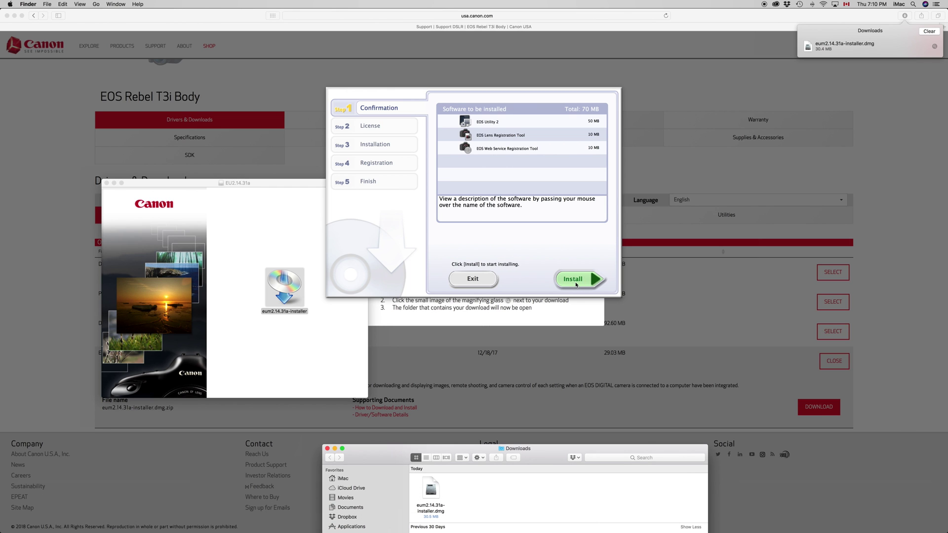
click(577, 285)
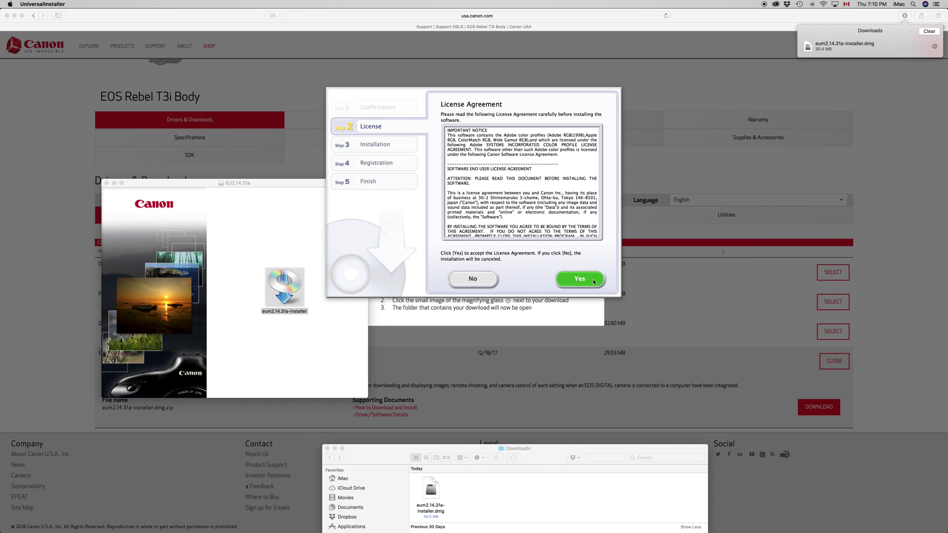
click(577, 279)
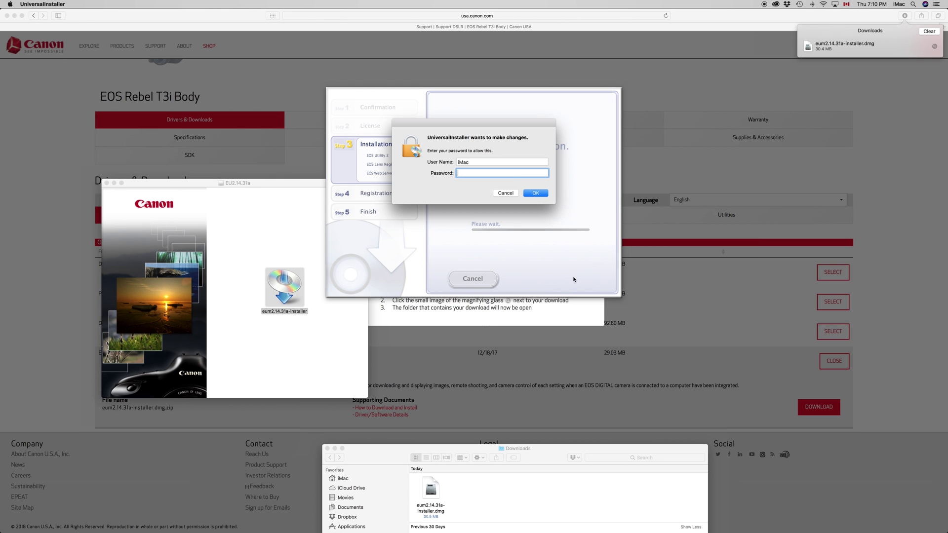
click(532, 194)
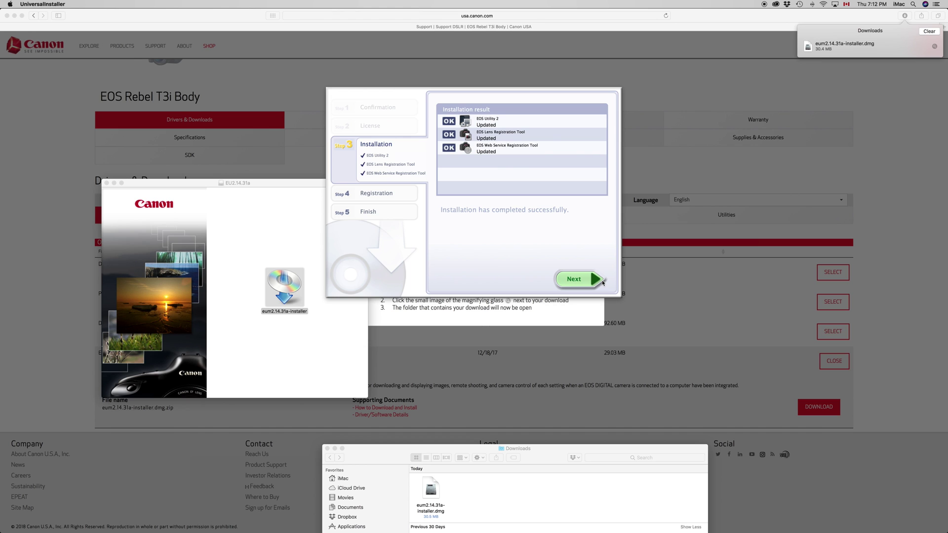
- Defer CANON iMAGE GATEWAY registration with 'No, I will register later' and finish the installer
click(584, 284)
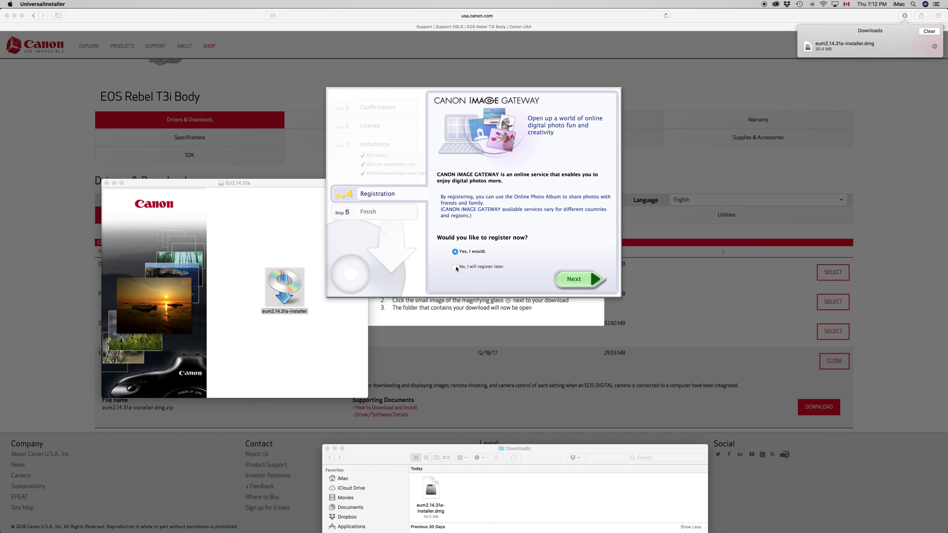
click(455, 267)
click(596, 282)
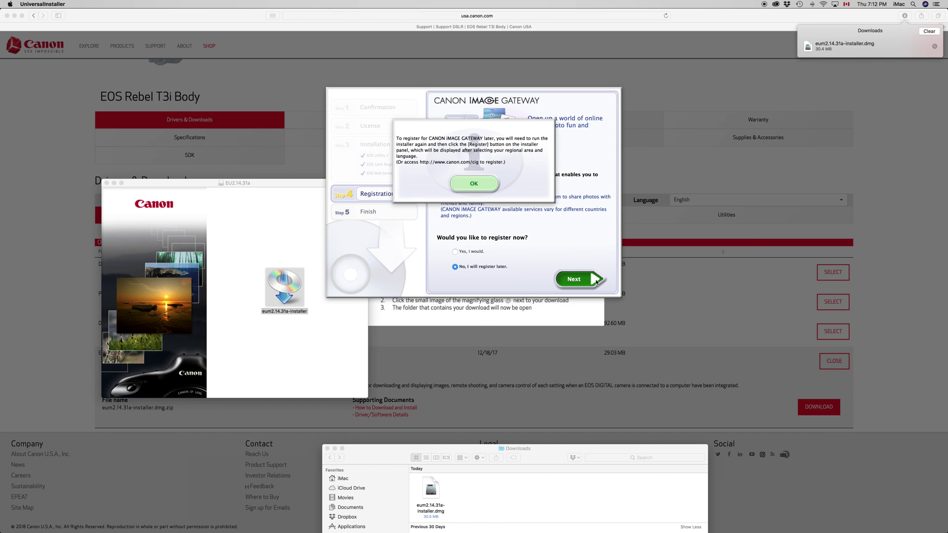
click(479, 186)
click(517, 200)
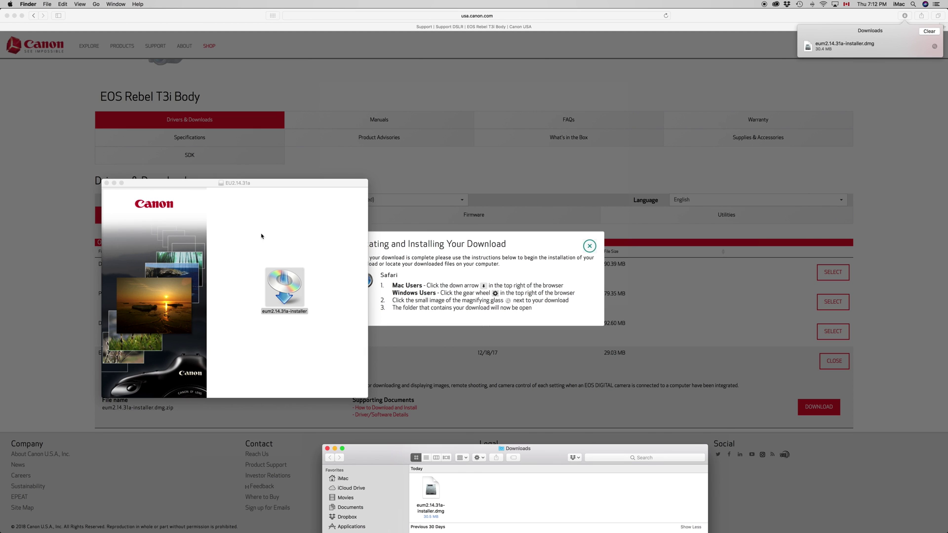
- Close the EU2.14.31a window, bring Safari forward, check its Downloads list, and open Spotlight
click(107, 182)
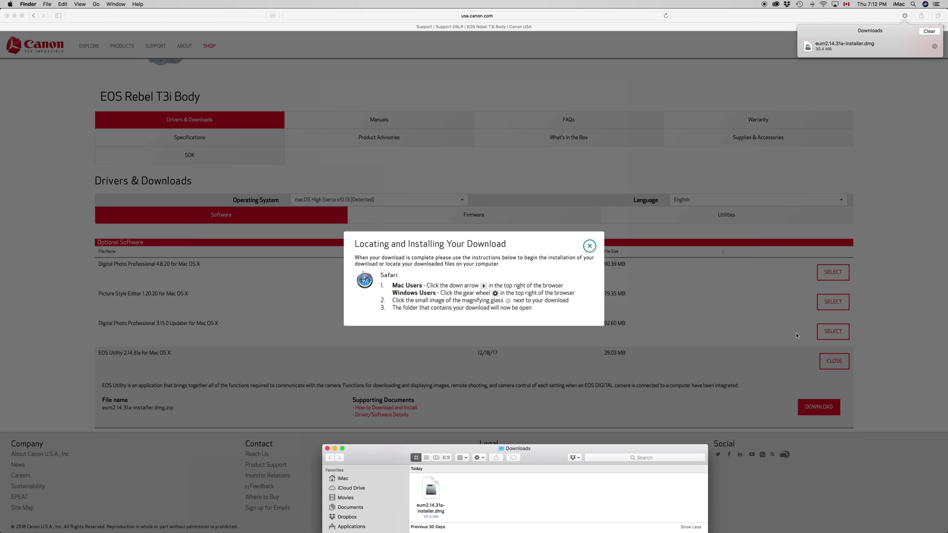
click(905, 16)
click(904, 17)
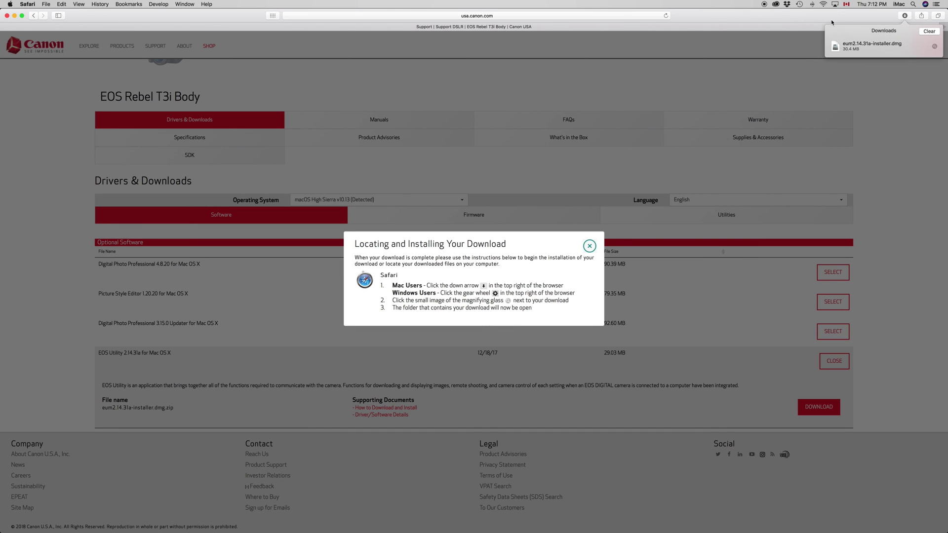
click(912, 4)
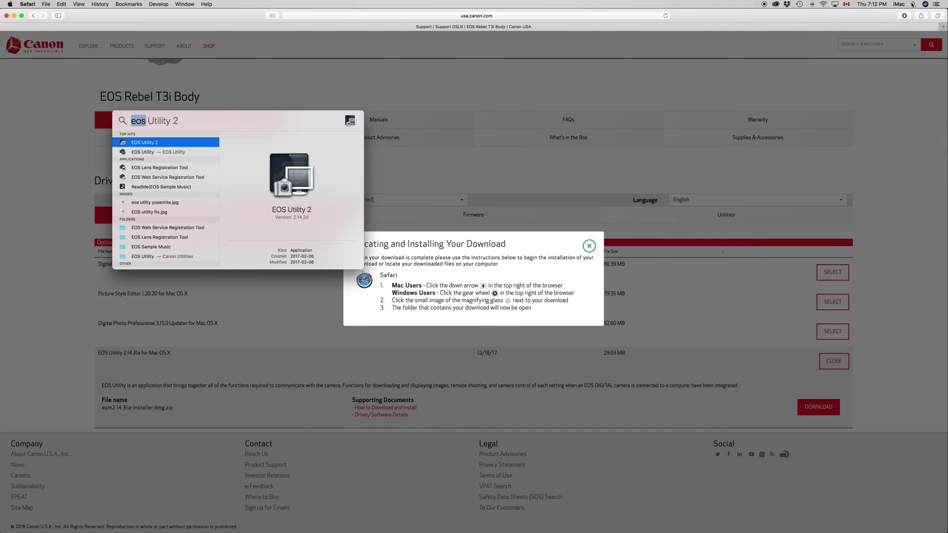
- Launch EOS Utility 2 from Spotlight and pick 'Lets you select and download images'
double_click(153, 152)
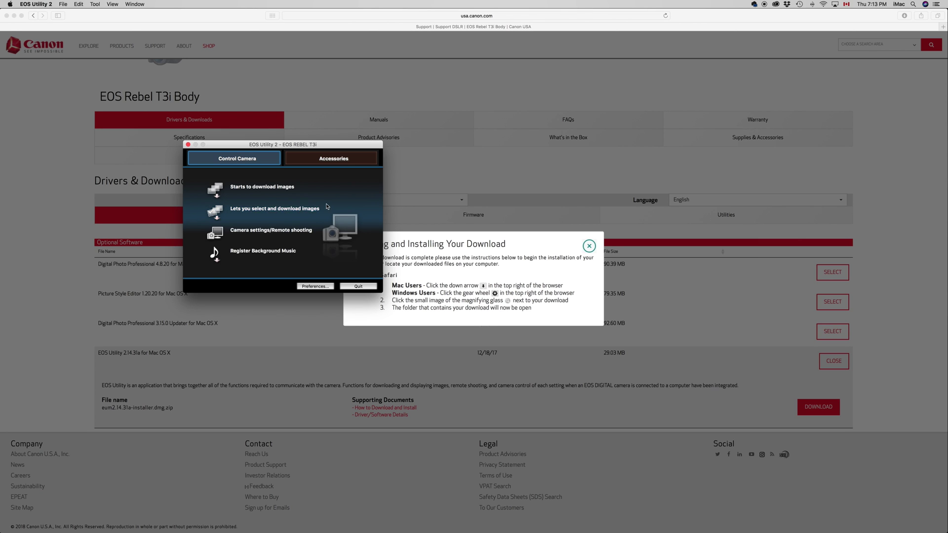
click(307, 211)
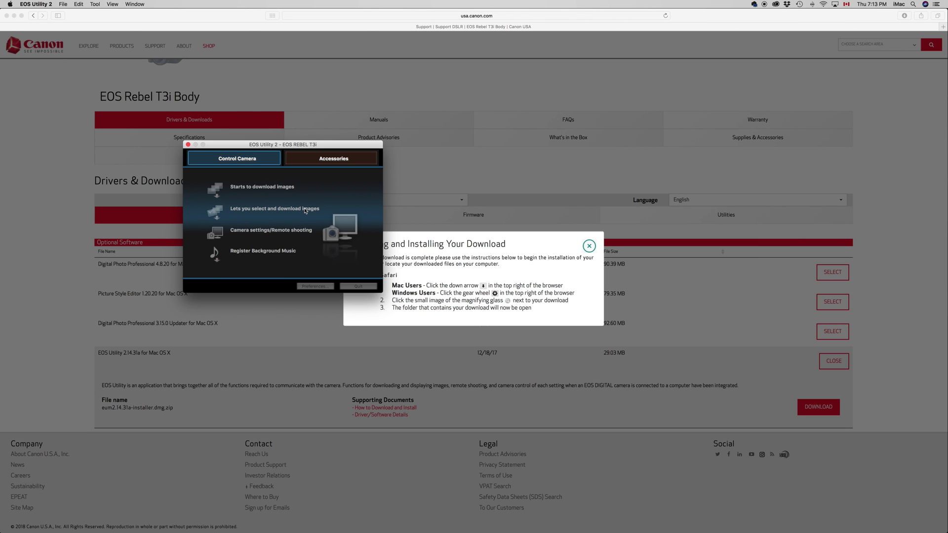